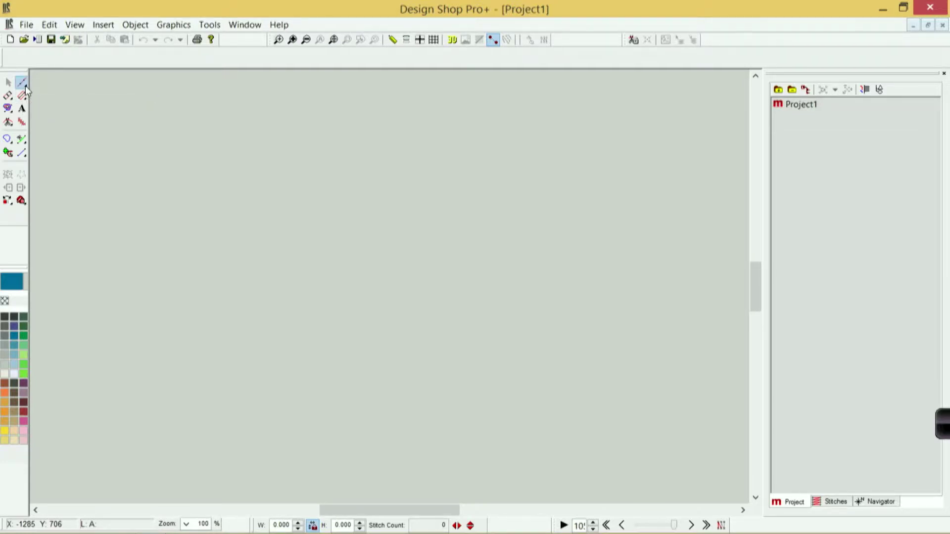
Switch to walk-stitch input with Normal walk type and stitch length 20.
left_click(25, 85)
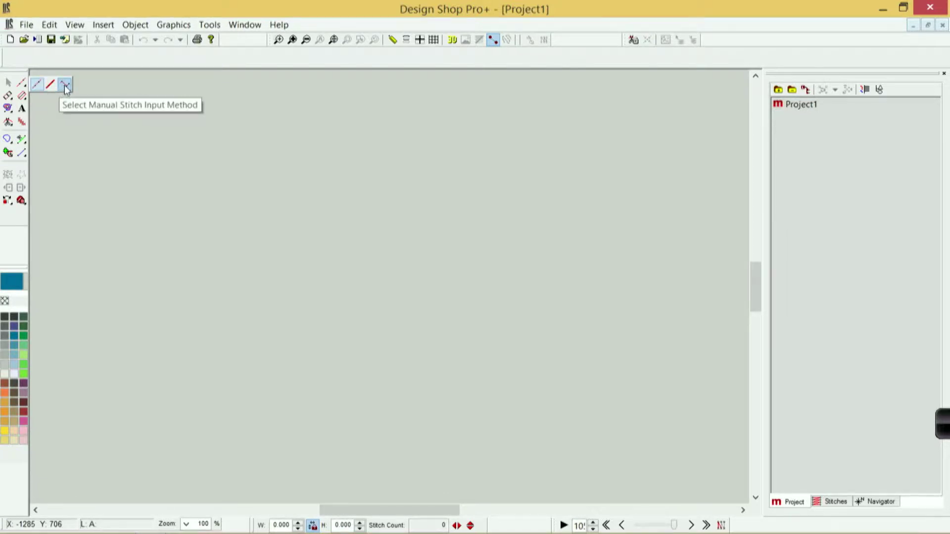
left_click(37, 87)
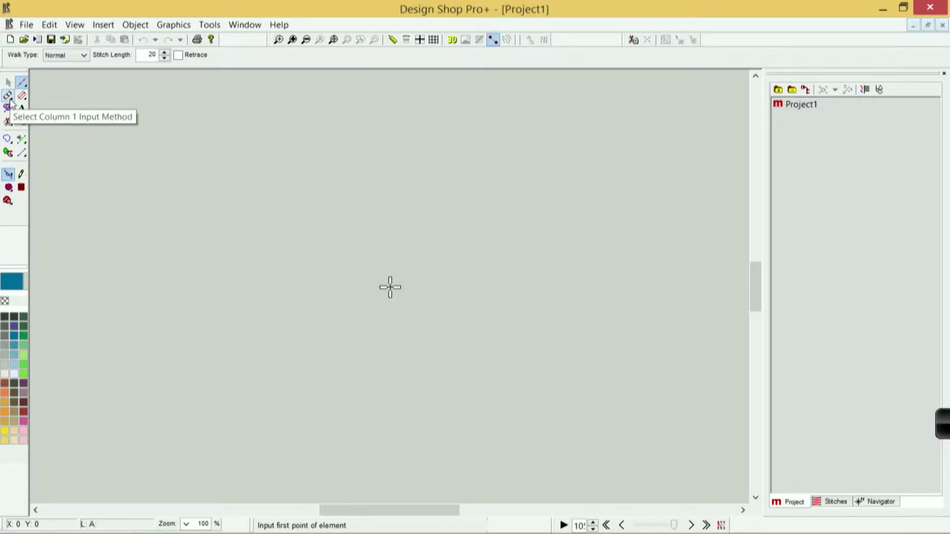
left_click(10, 100)
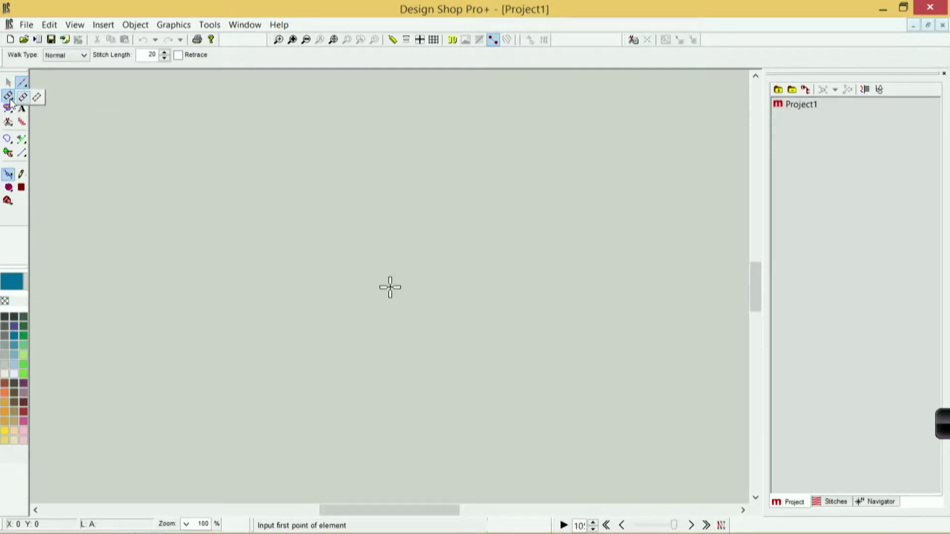
left_click(10, 99)
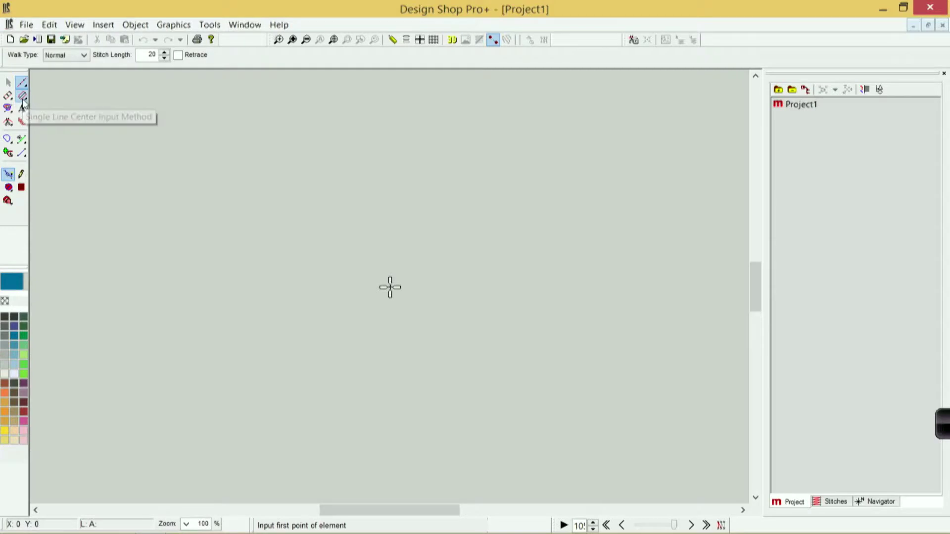
left_click(22, 99)
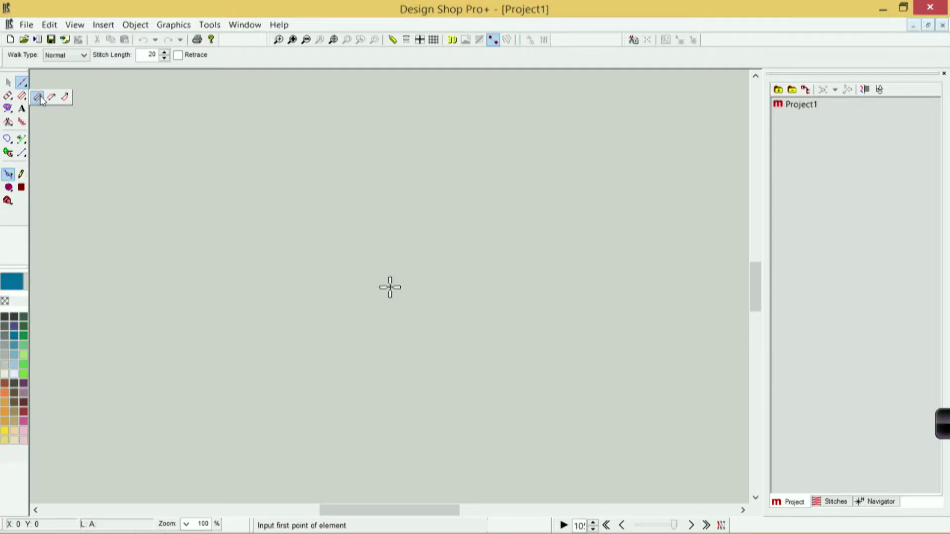
left_click(38, 96)
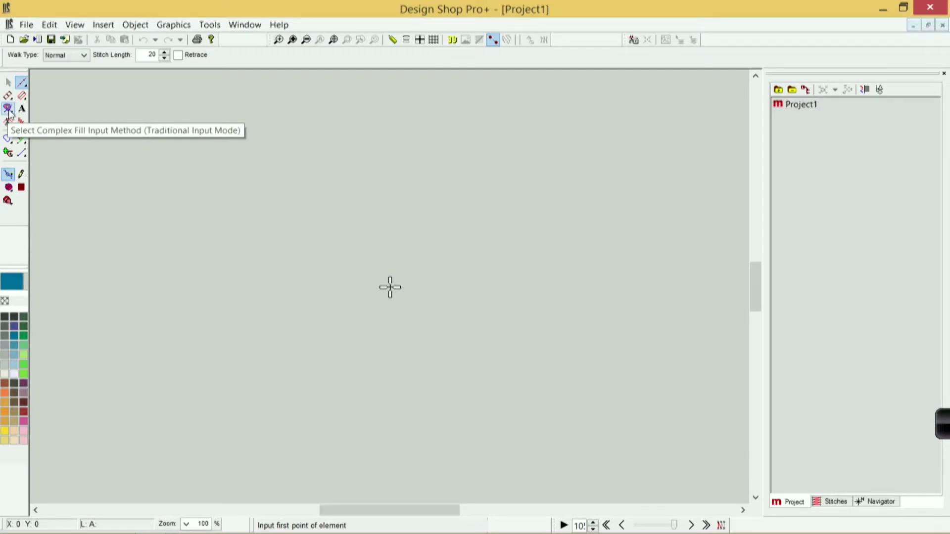
Switch to traditional Complex Fill input with density 3.8 and stitch angle 90.
left_click(8, 110)
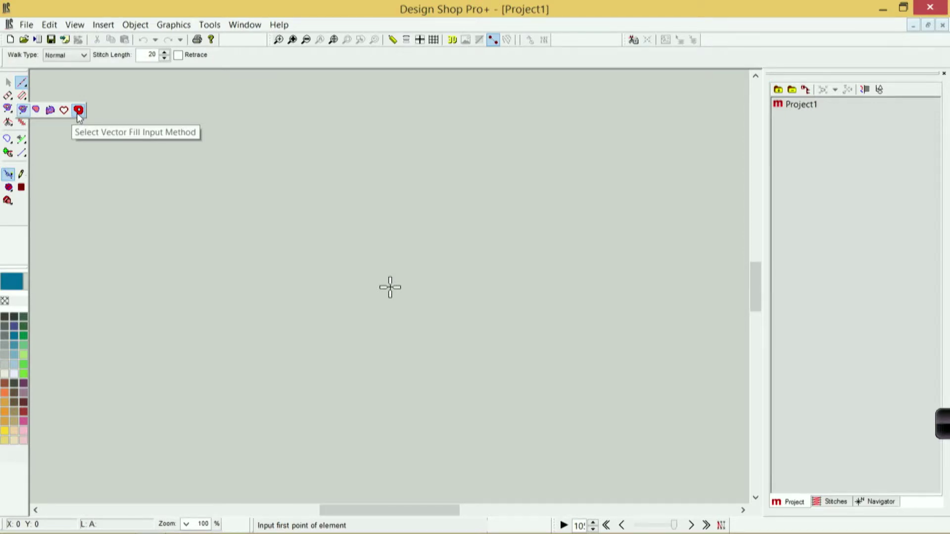
left_click(23, 109)
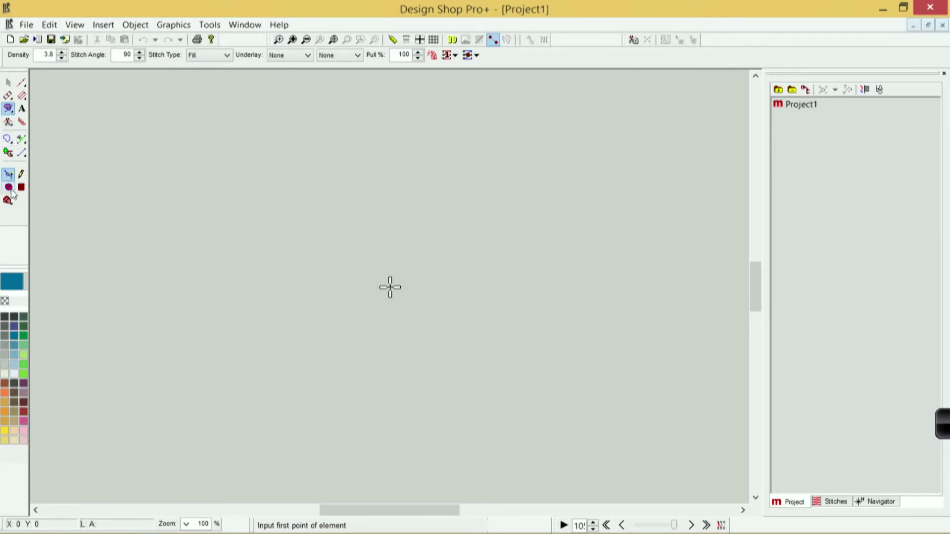
Draw a teal complex-fill circle in the upper left and select it.
left_click(117, 195)
left_click(251, 232)
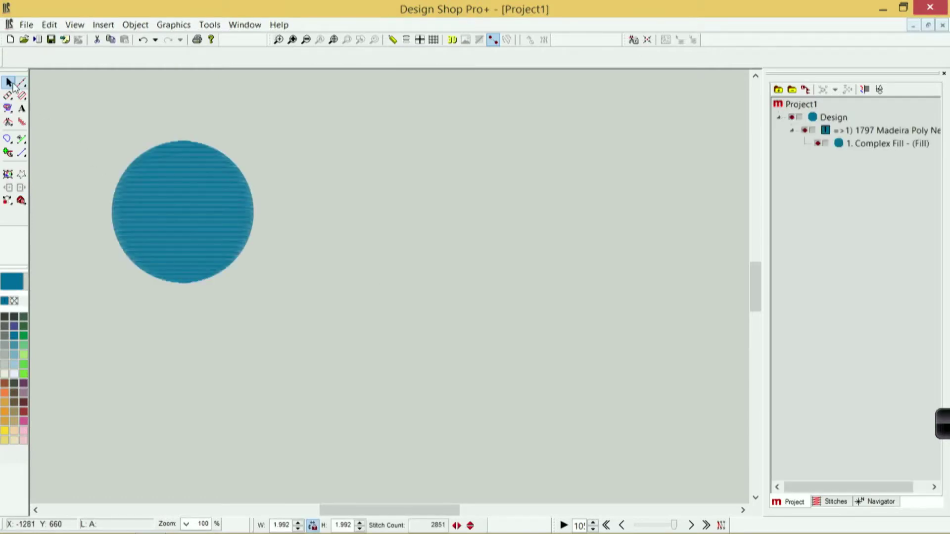
left_click(186, 229)
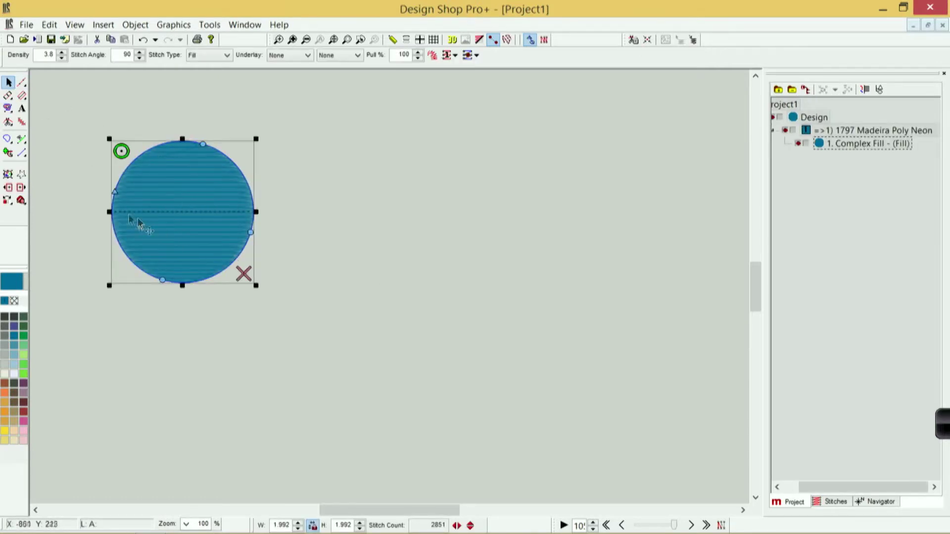
Cut a triangular hole into the circle, bringing it to 2738 stitches.
left_click(7, 139)
left_click(168, 171)
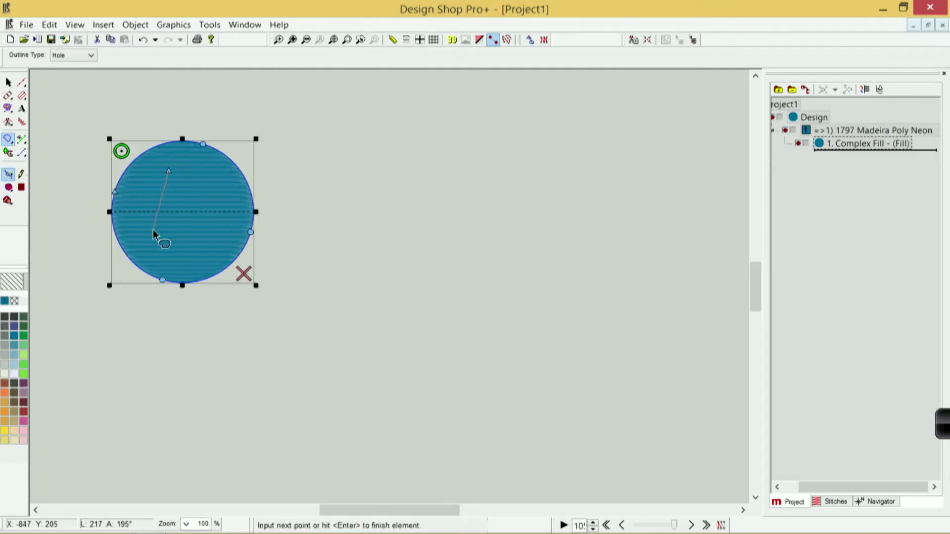
left_click(153, 229)
key("Return")
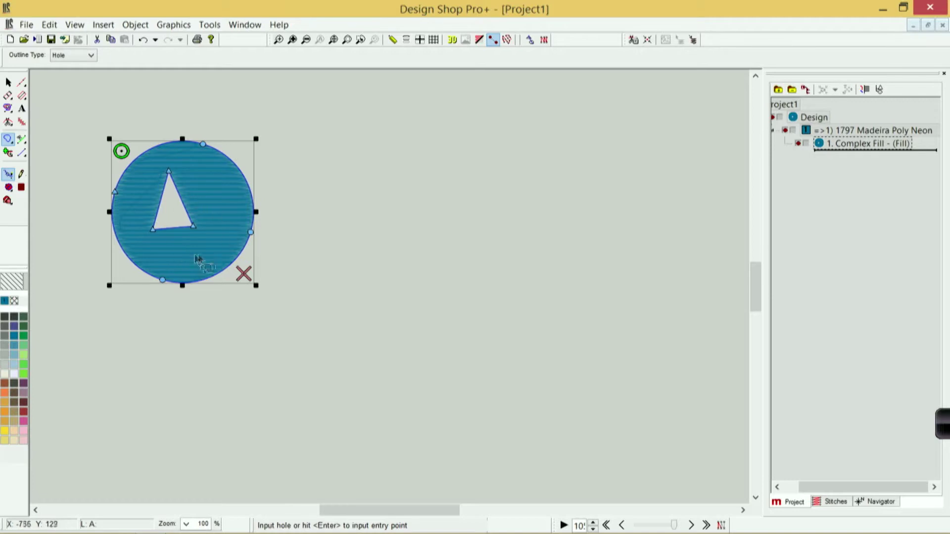
left_click(8, 82)
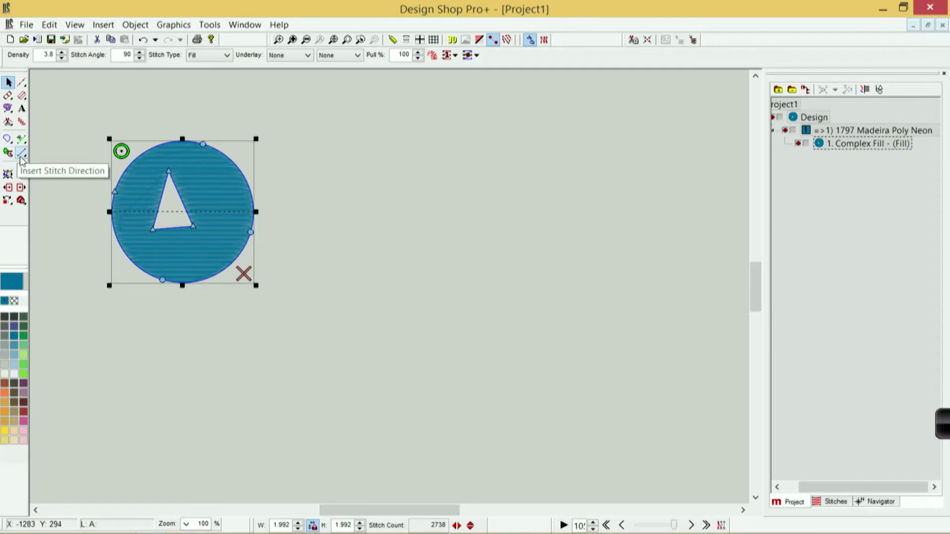
left_click(21, 154)
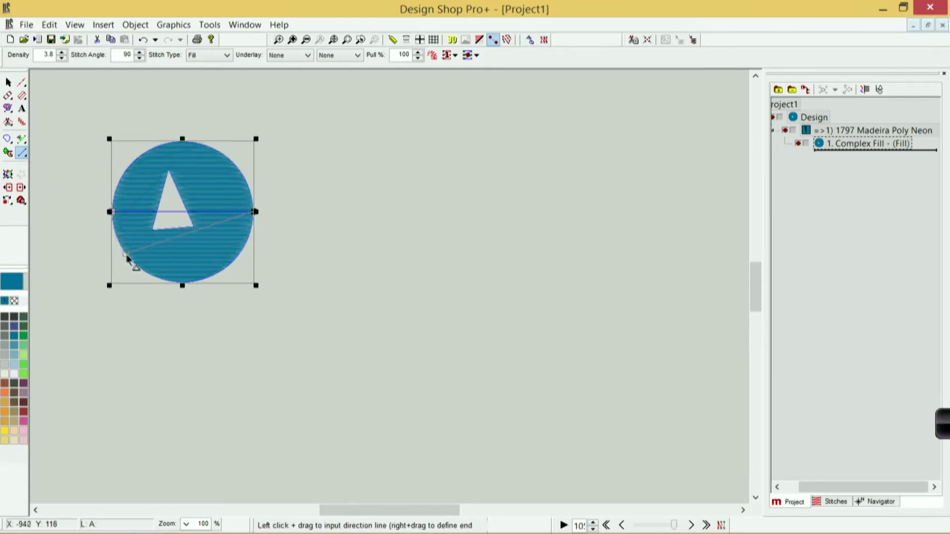
Drag a stitch-direction line across the circle to angle its fill at 67°.
left_click_drag(126, 255, 133, 261)
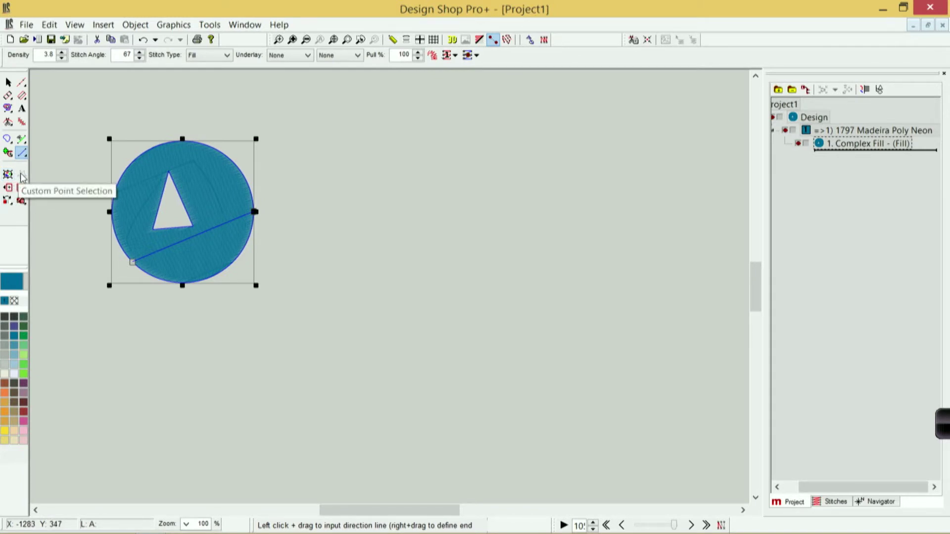
left_click(8, 82)
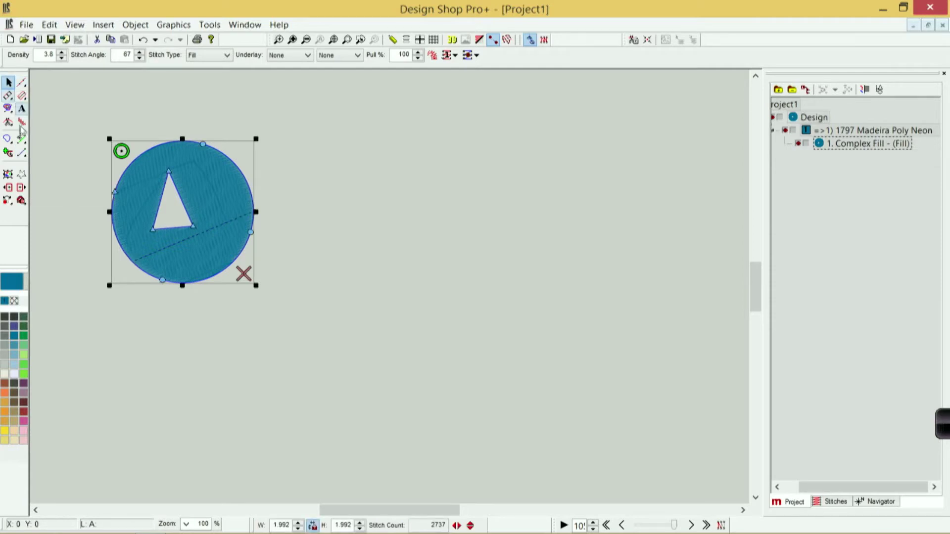
left_click(21, 174)
mouse_move(45, 176)
left_mouse_down()
mouse_move(250, 86)
mouse_move(325, 184)
mouse_move(263, 301)
mouse_move(135, 336)
mouse_move(94, 239)
mouse_move(74, 235)
left_mouse_up()
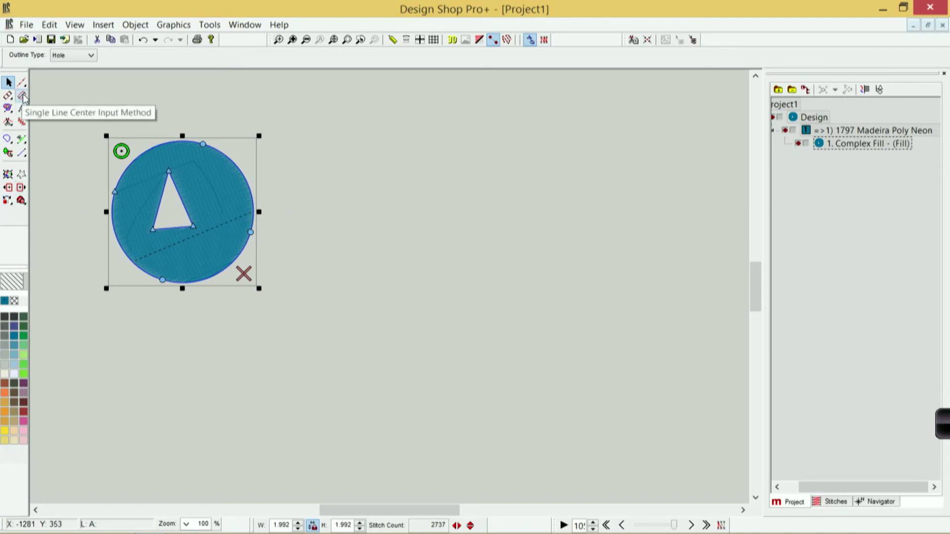
left_click(21, 202)
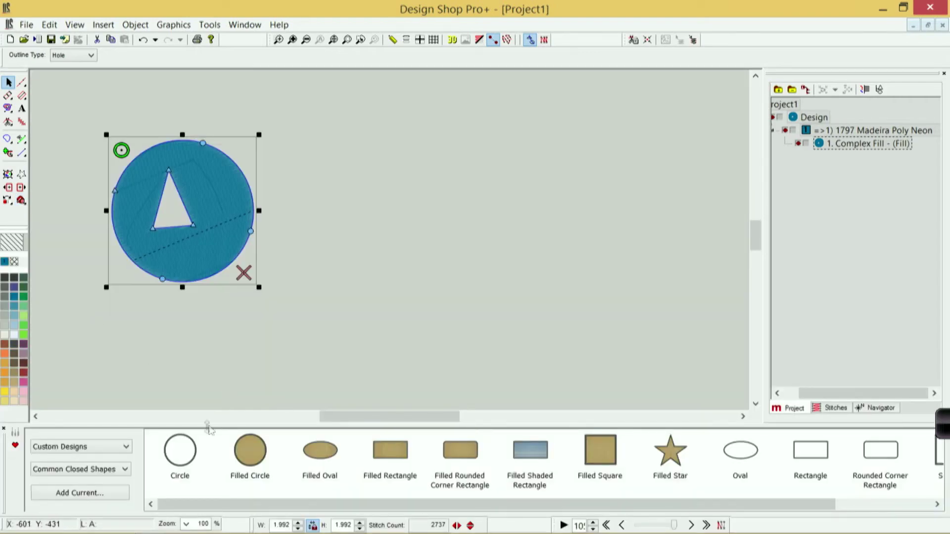
Place the Bear Paw custom shape beside the circle and enlarge it to about 222%.
left_click(112, 452)
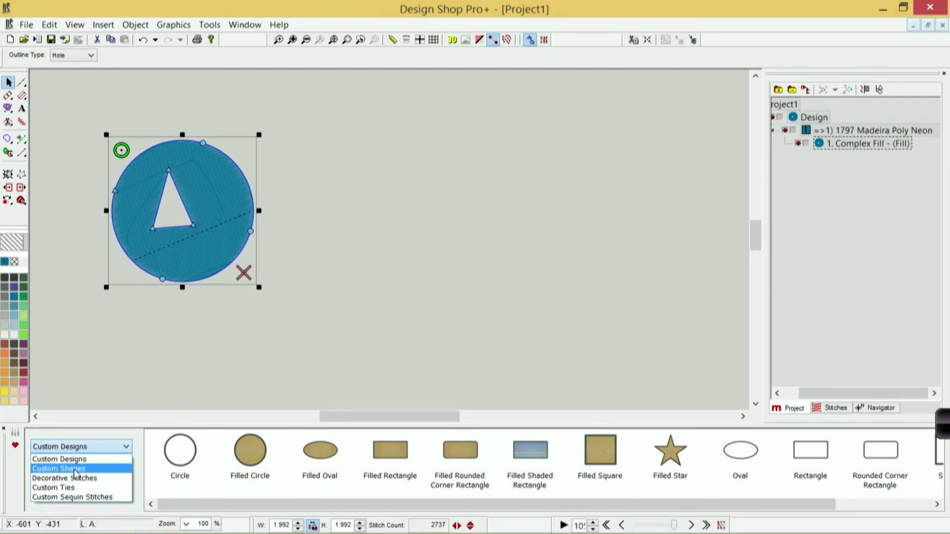
left_click(73, 469)
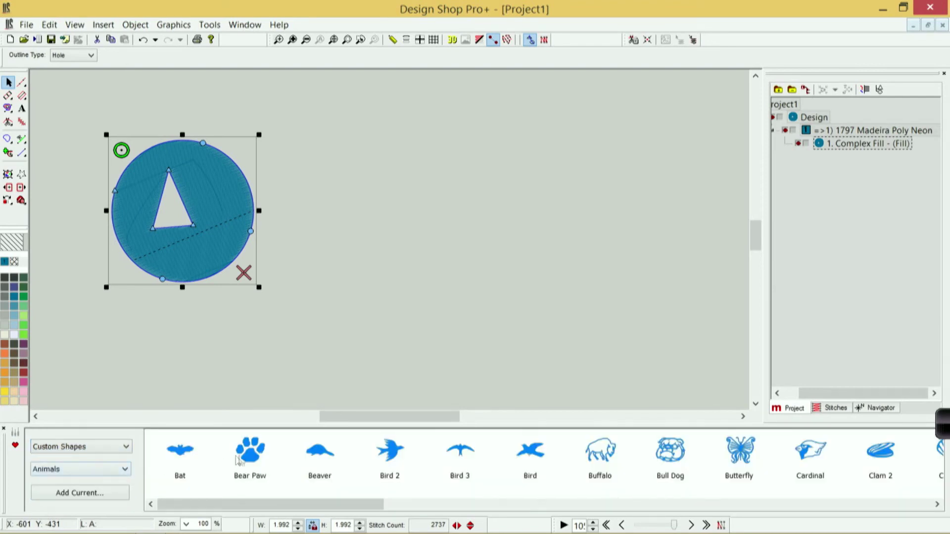
left_click_drag(249, 461, 423, 220)
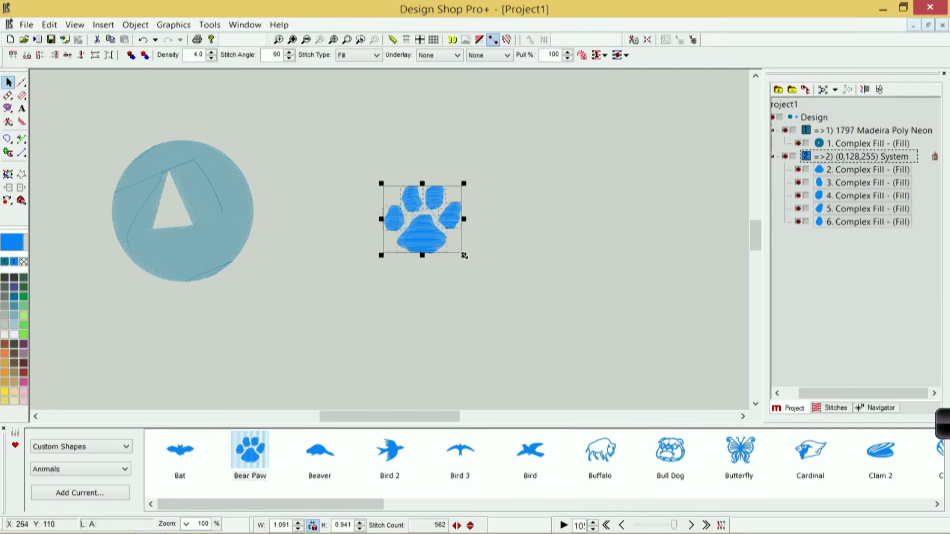
left_click_drag(464, 255, 514, 299)
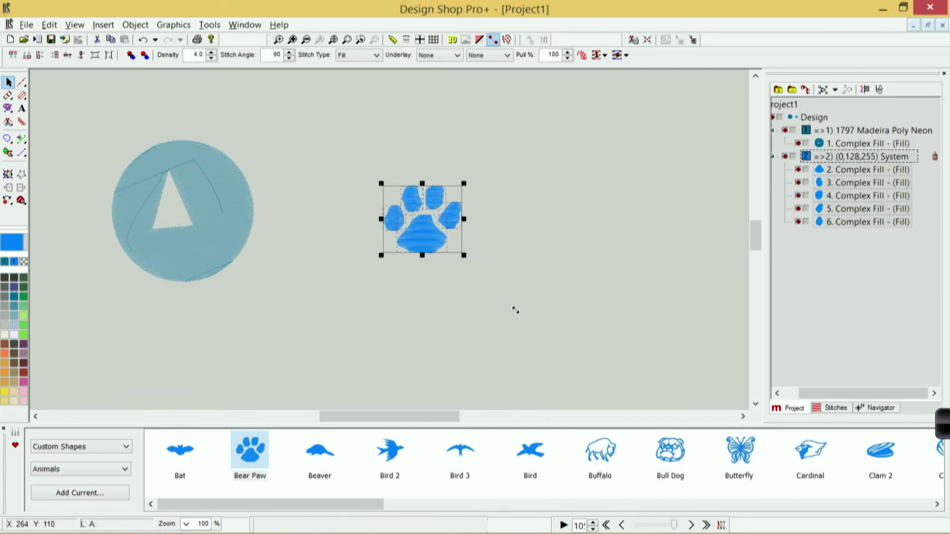
Select the paw's right toe, upper-left toe and palm pad in turn, then clear the selection.
left_click(542, 260)
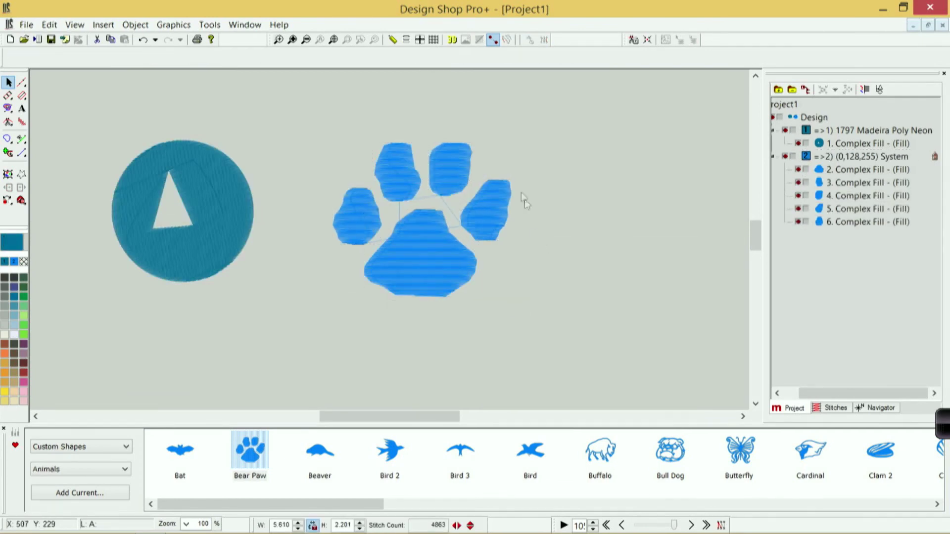
left_click(496, 223)
left_click(402, 181)
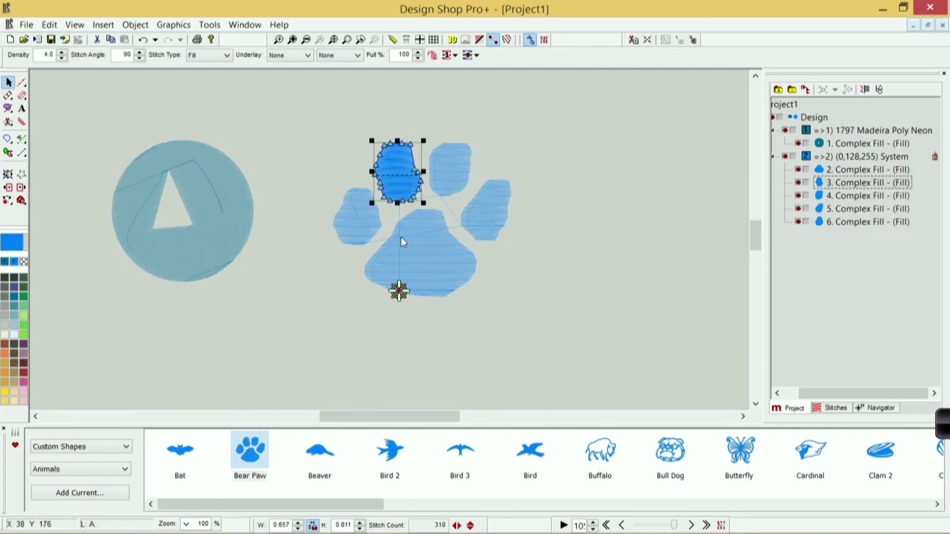
left_click(368, 254)
left_click(192, 307)
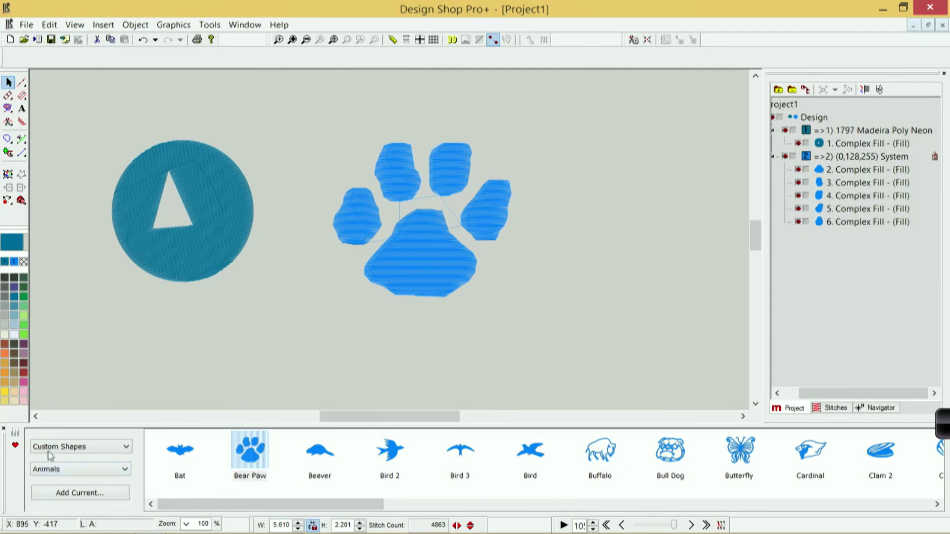
Close the custom shapes gallery and switch back to walk-stitch input.
left_click(3, 430)
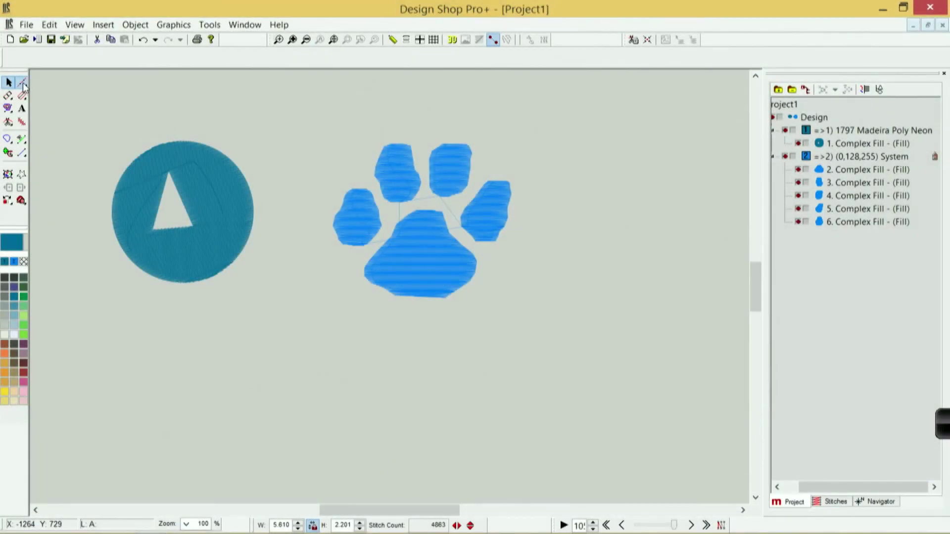
left_click(23, 83)
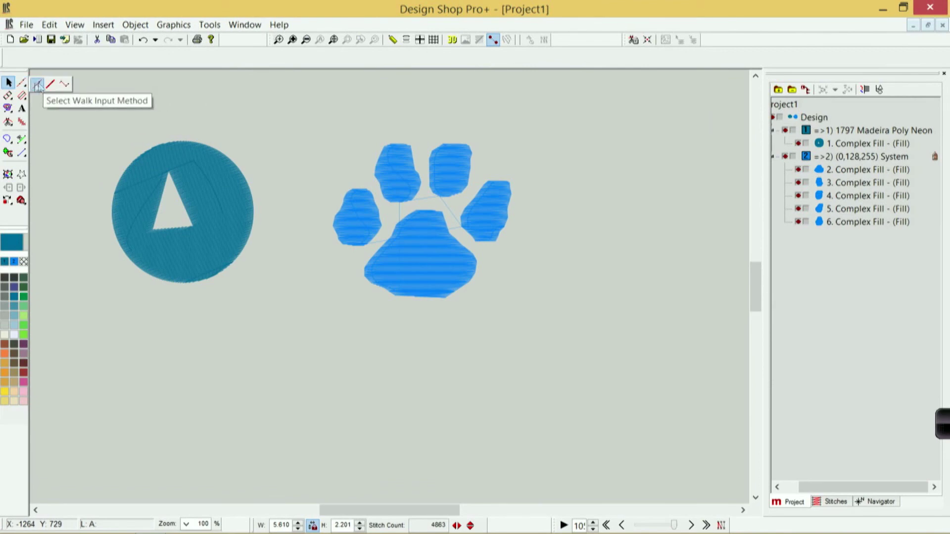
left_click(36, 85)
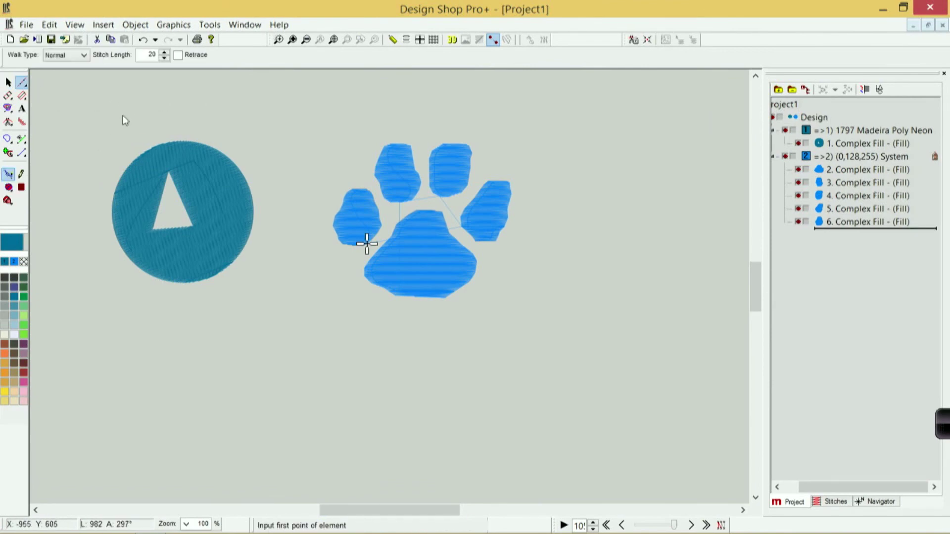